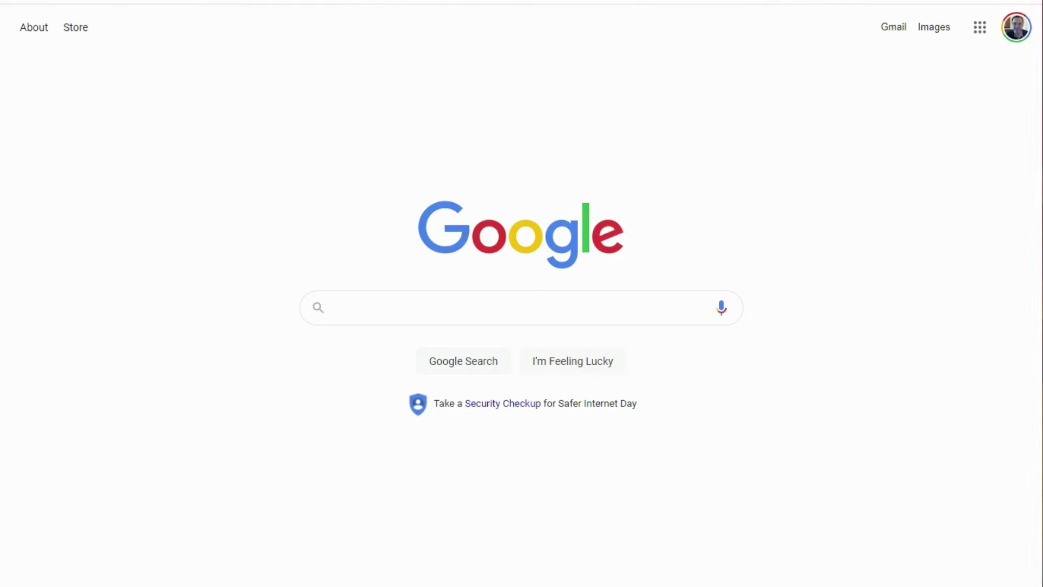
Go to google.com/business in Chrome to load the Business Profile landing page
type("google.com/")
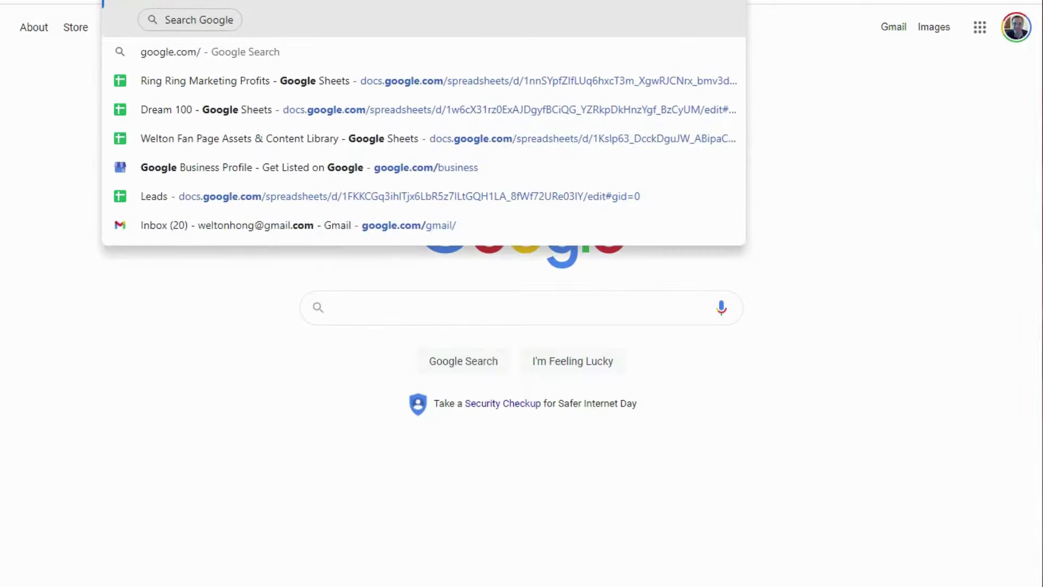
type("business")
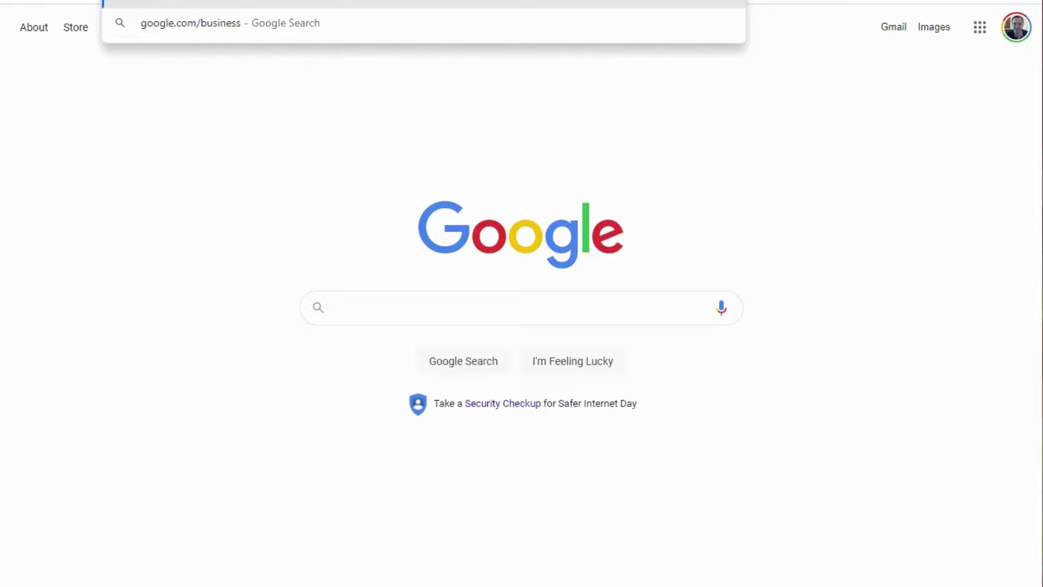
key("Return")
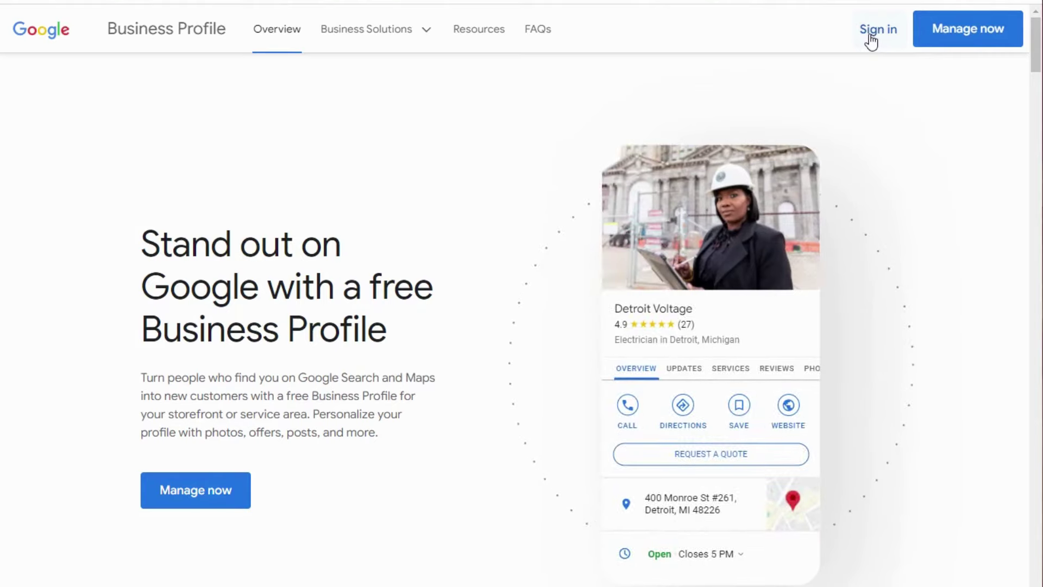
In Profile Manager, search the business name 'kraftman' and open the Kraftsman Construction listing
left_click(966, 42)
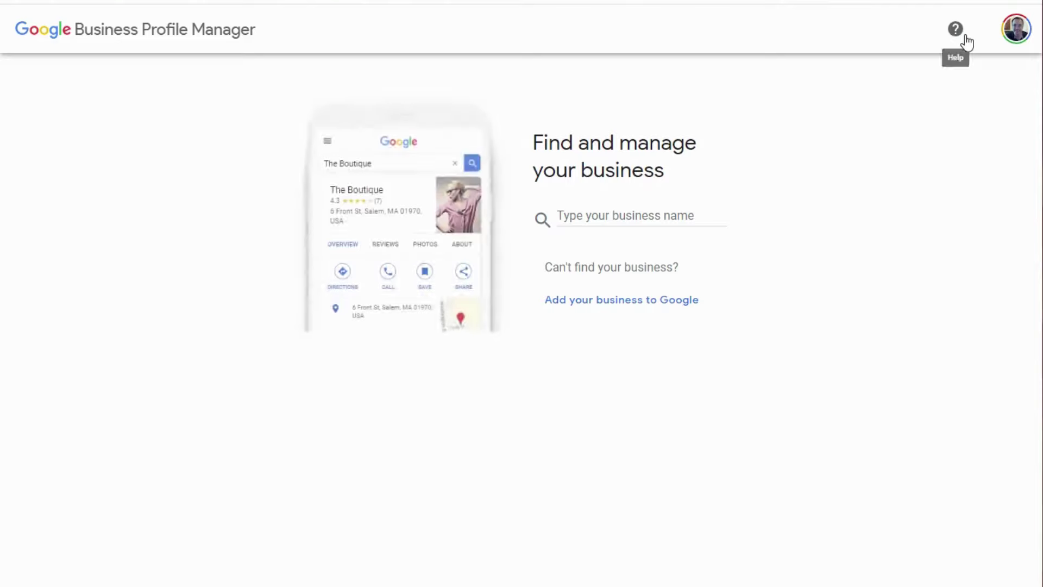
left_click(635, 212)
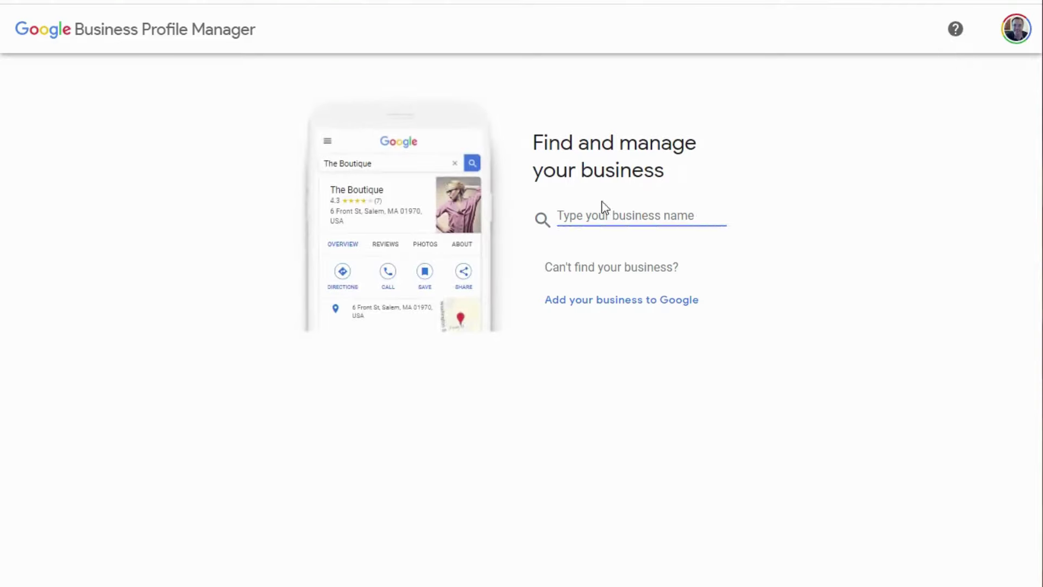
type("kra")
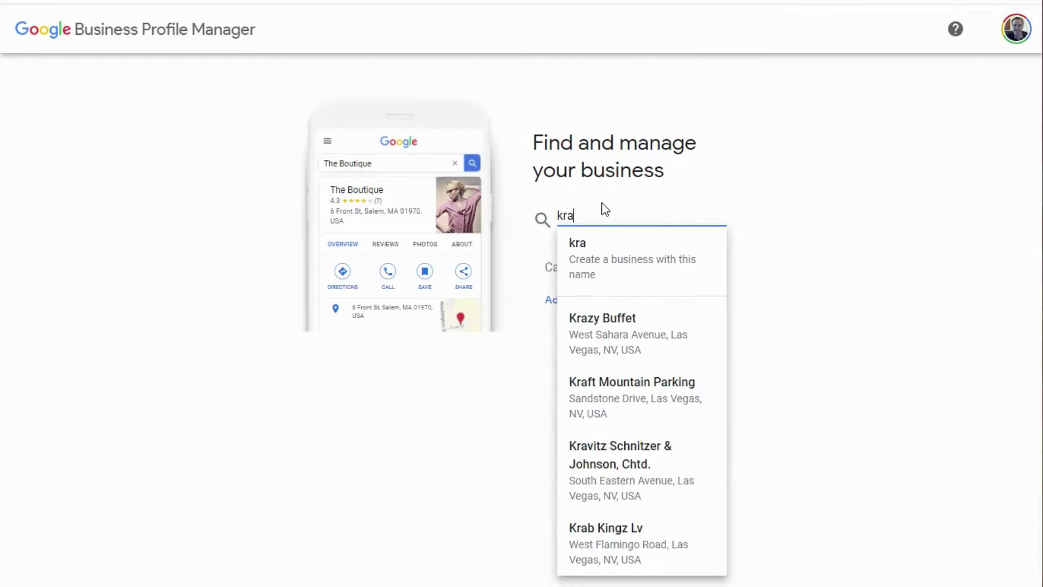
type("ftman suss")
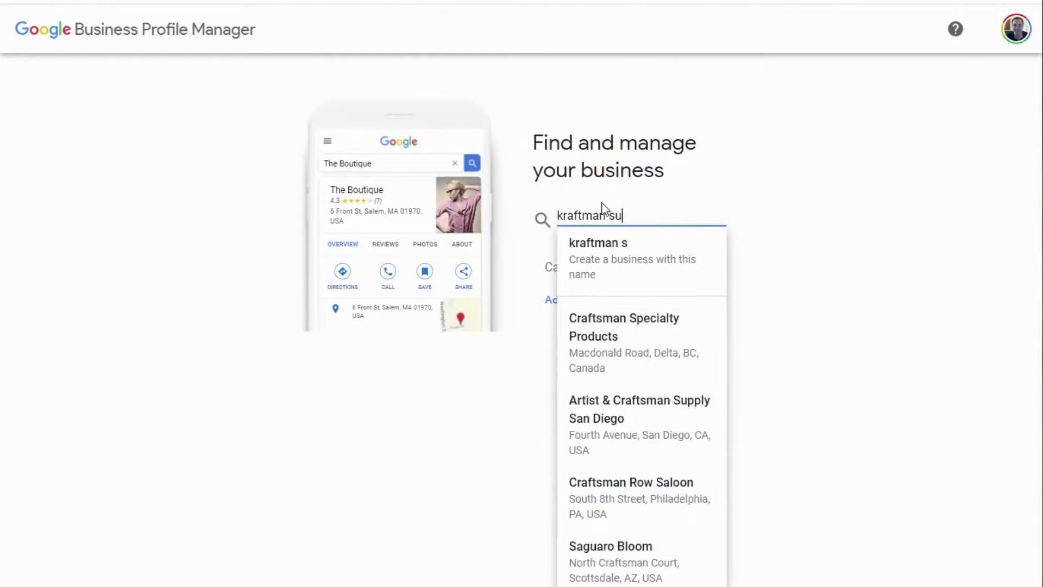
key("BackSpace")
key("BackSpace")
key("BackSpace")
key("BackSpace")
key("BackSpace")
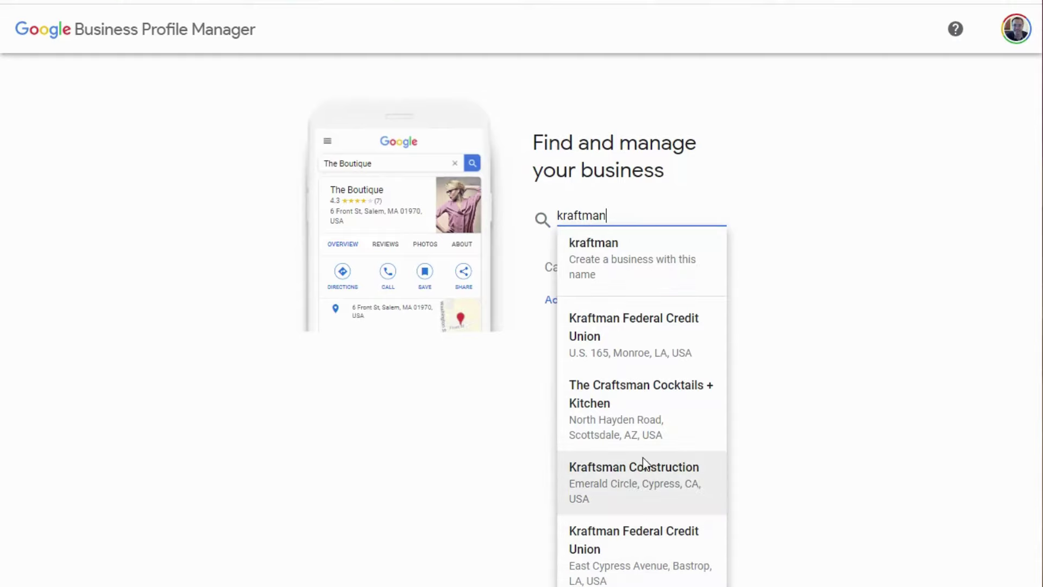
left_click(652, 485)
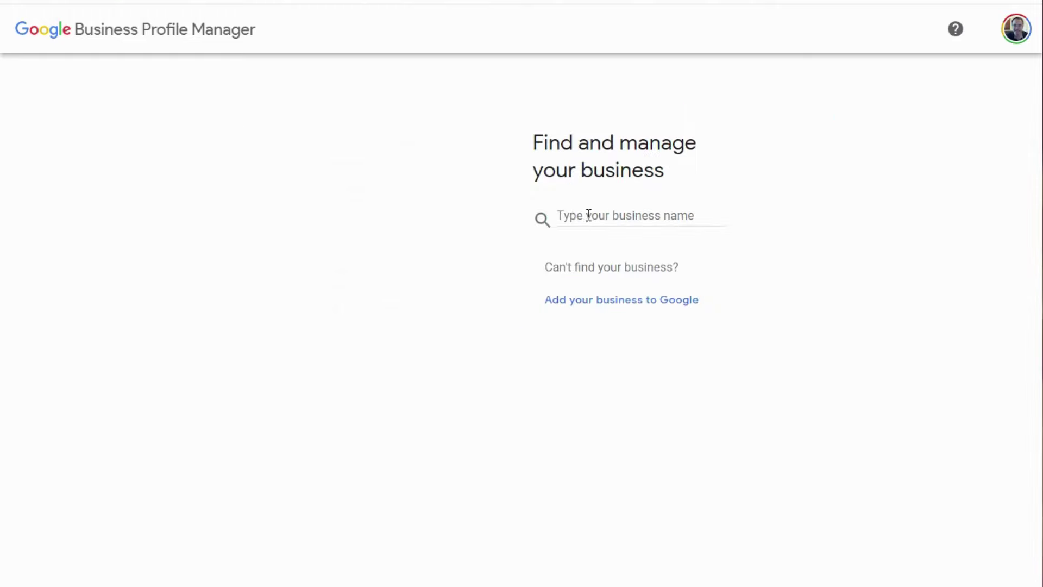
Search 'kraft' instead and open the Kraft-Sussman Funeral & Cremation Services listing
left_click(596, 222)
type("kraft")
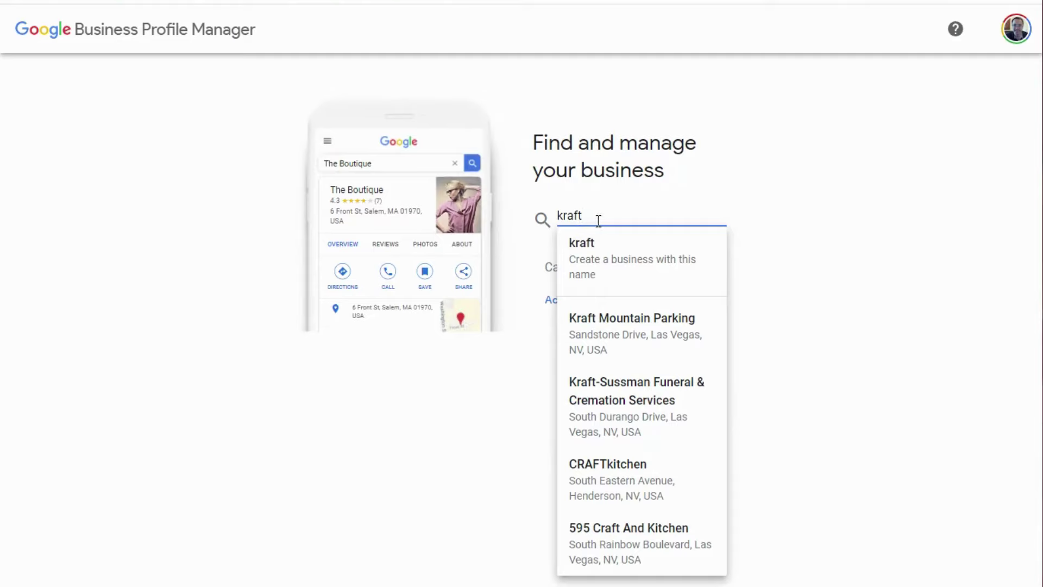
left_click(618, 414)
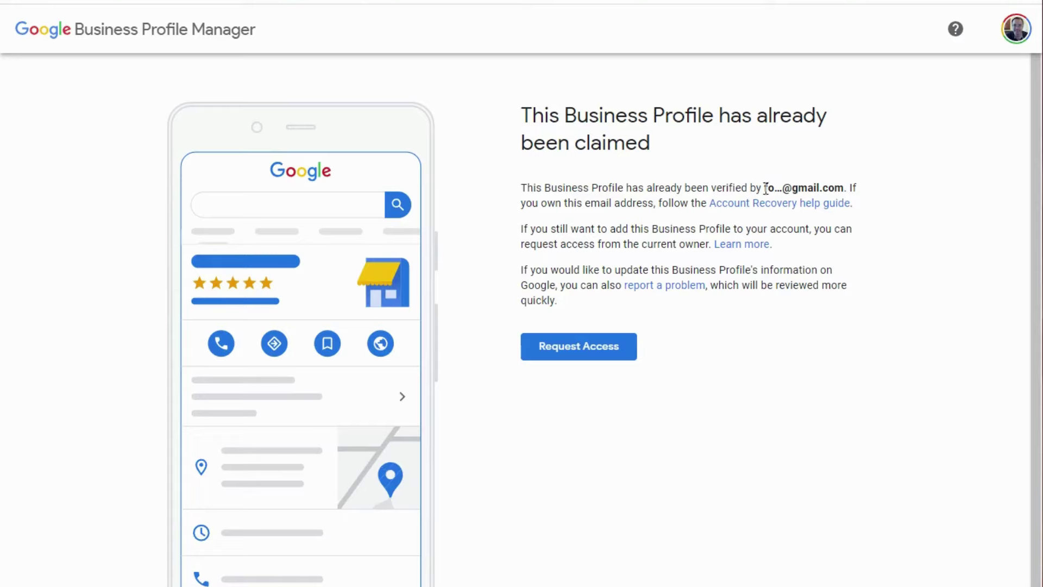
left_click_drag(762, 188, 865, 196)
left_click(865, 195)
left_click_drag(763, 188, 840, 186)
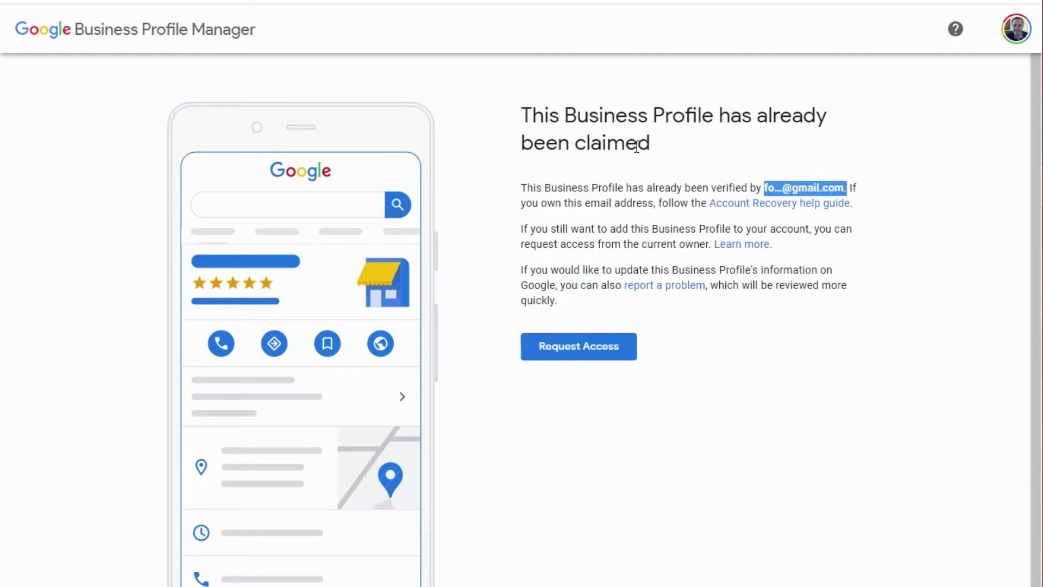
left_click(766, 185)
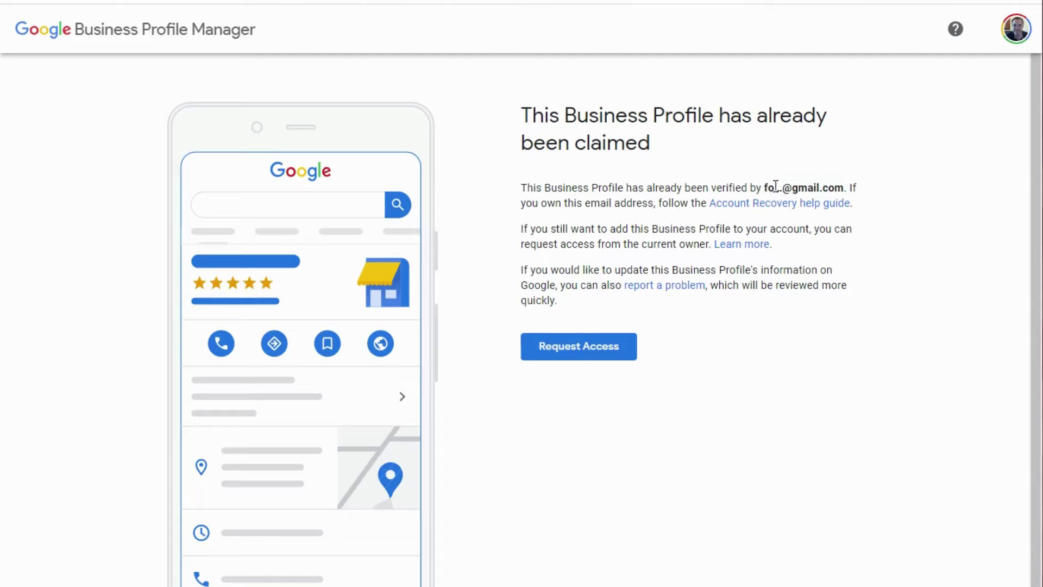
left_click_drag(763, 188, 849, 190)
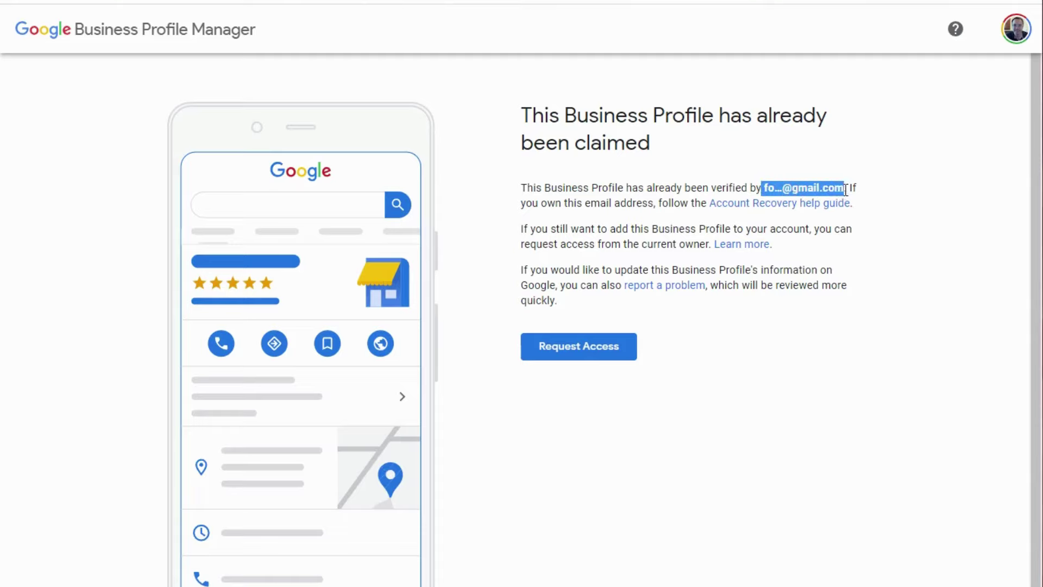
left_click(890, 313)
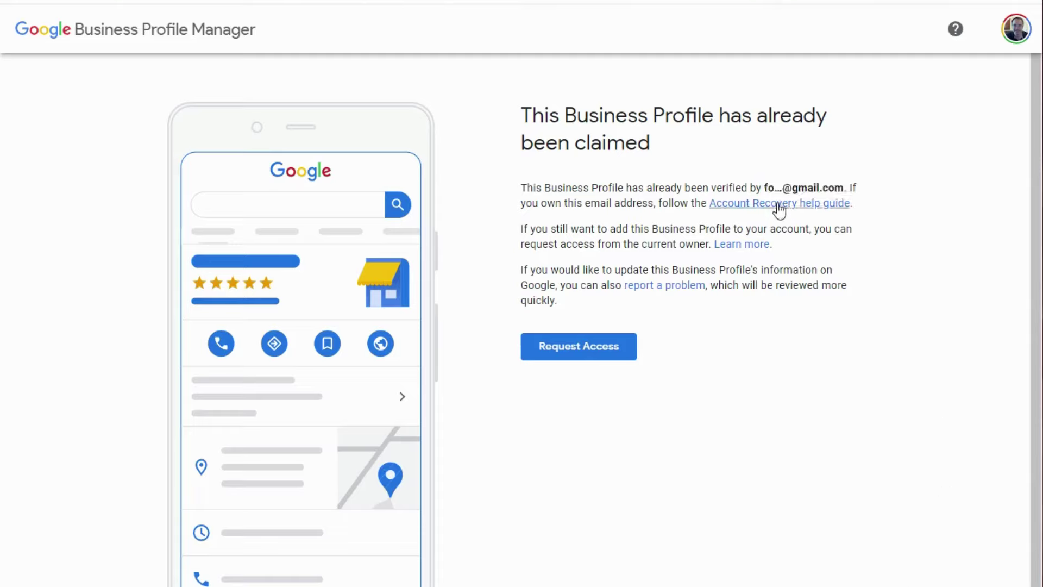
left_click_drag(762, 188, 845, 189)
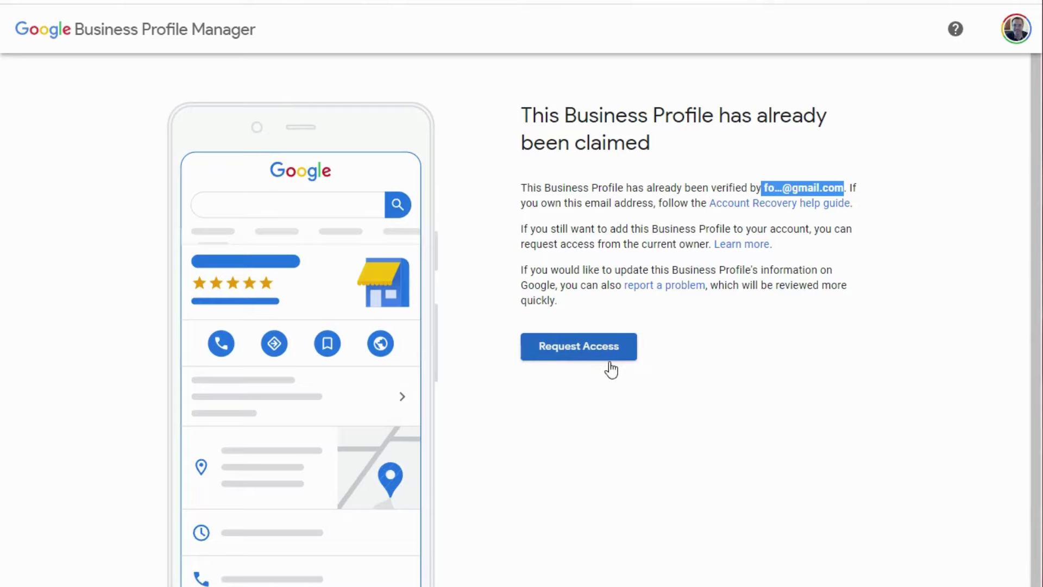
left_click(760, 183)
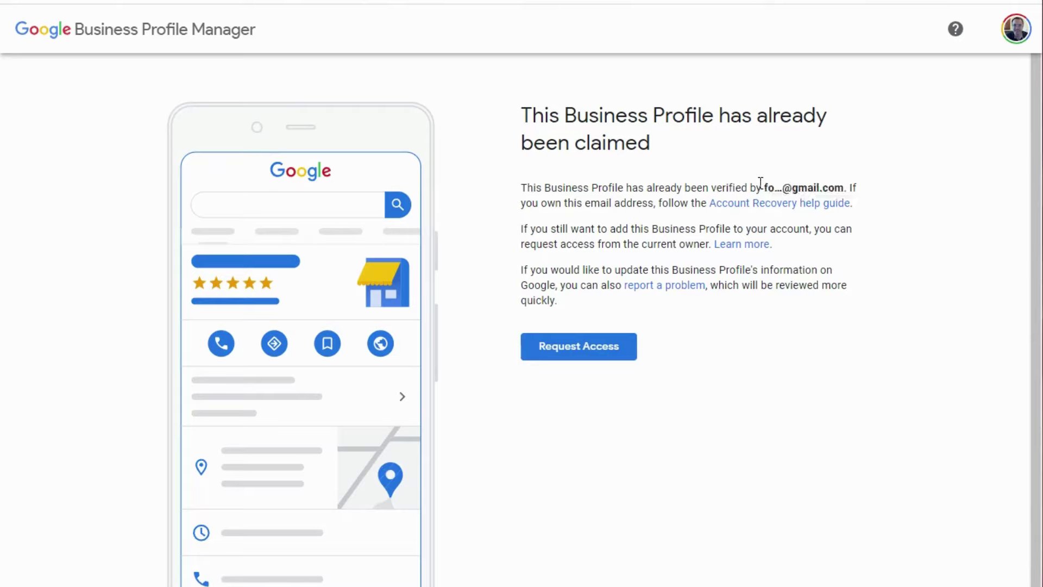
left_click_drag(760, 183, 843, 188)
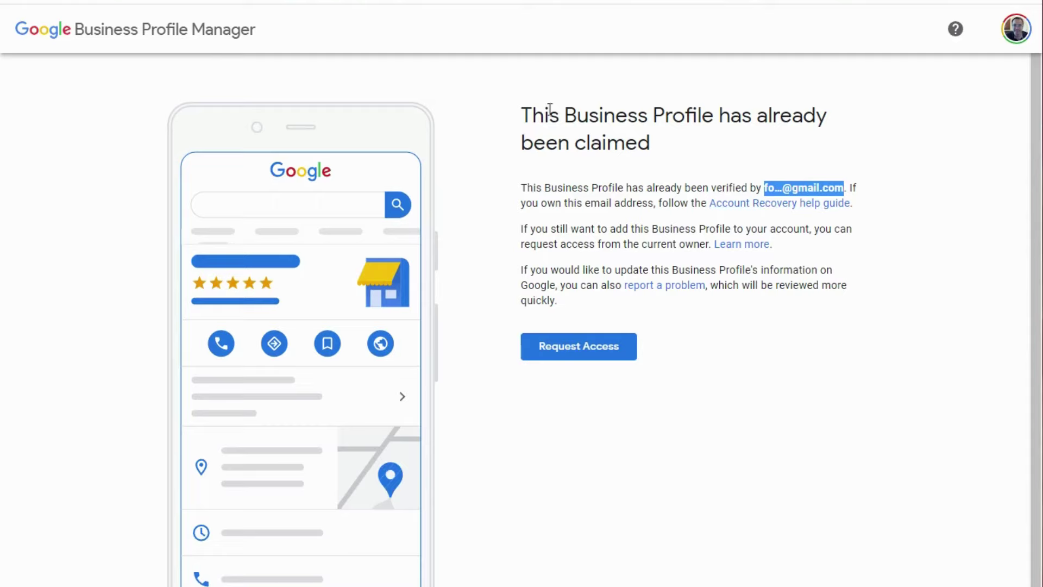
left_click(637, 137)
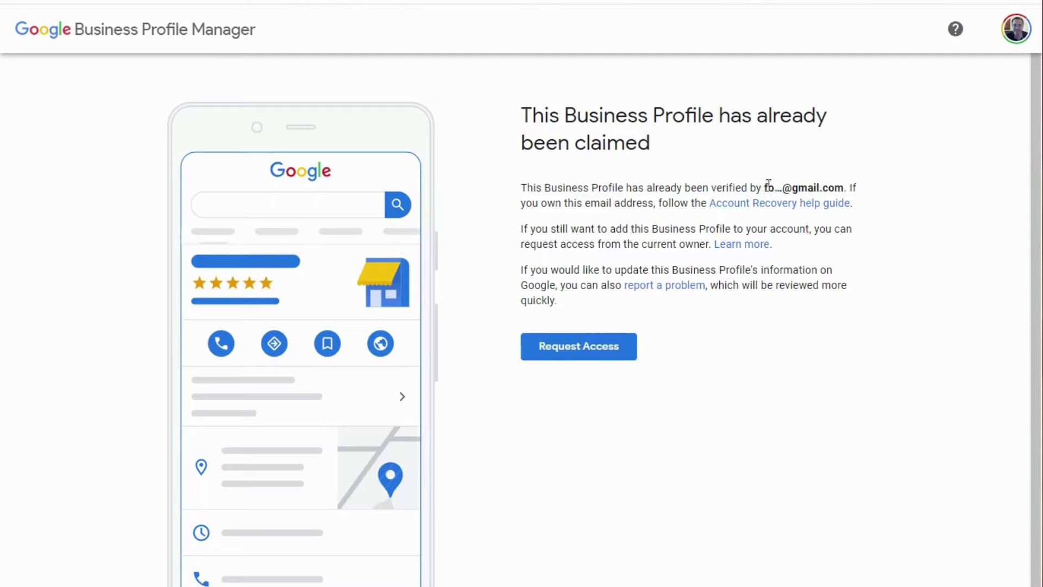
left_click_drag(764, 187, 846, 187)
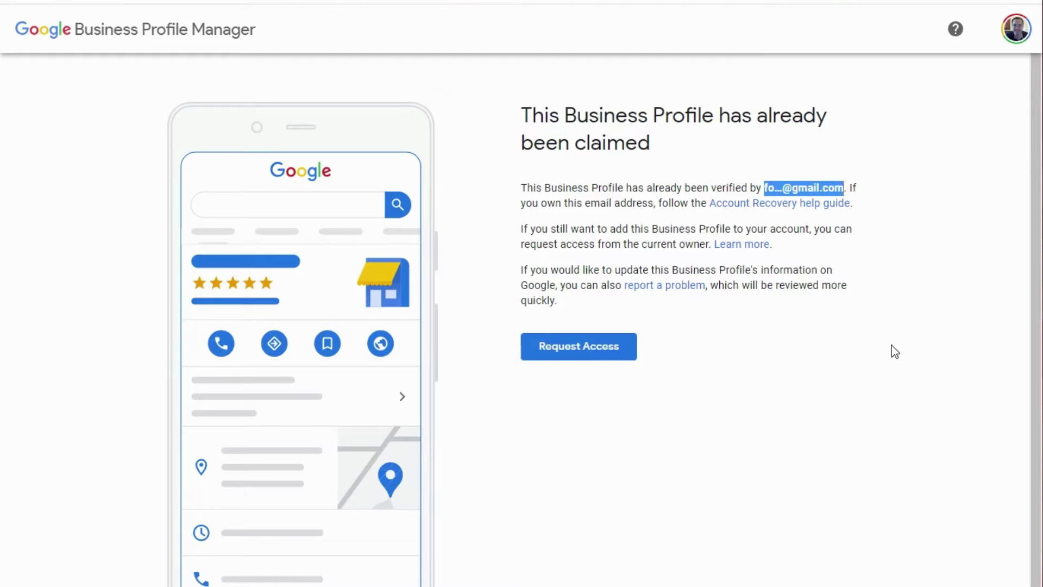
left_click(826, 256)
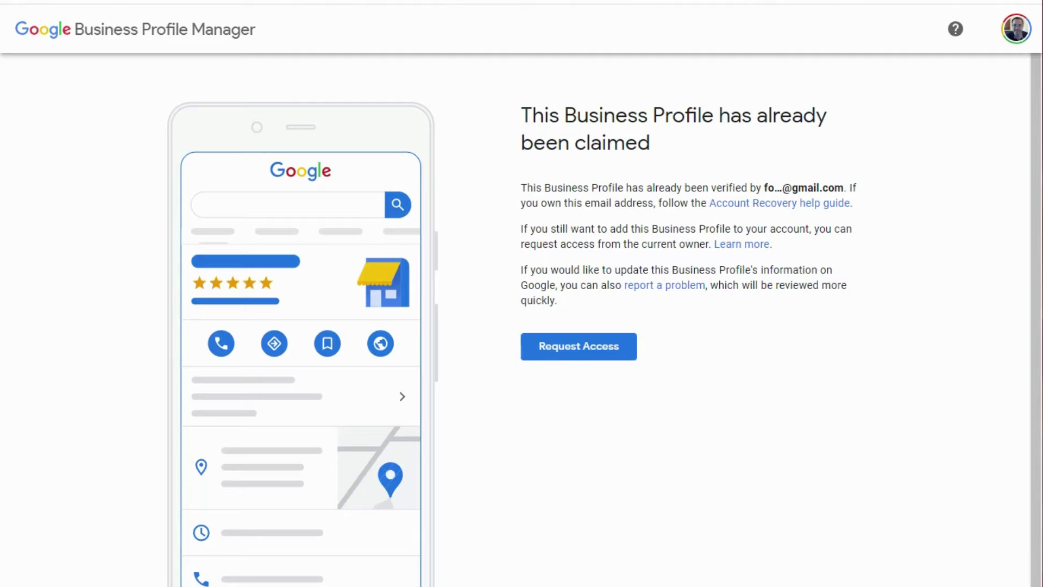
Return to google.com/business and open Profile Manager's empty business-name search field
type("google.com/busine")
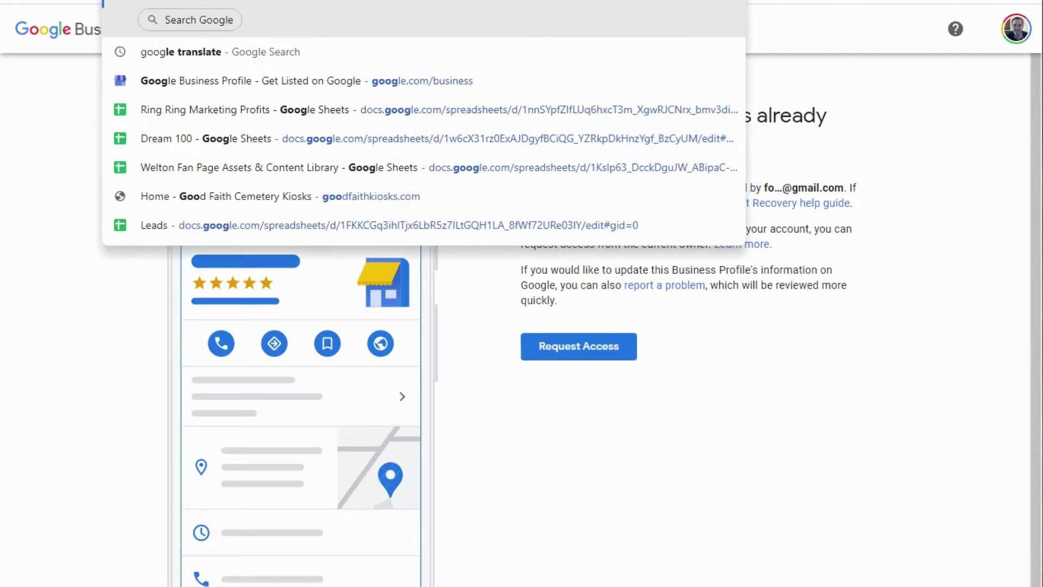
key("Return")
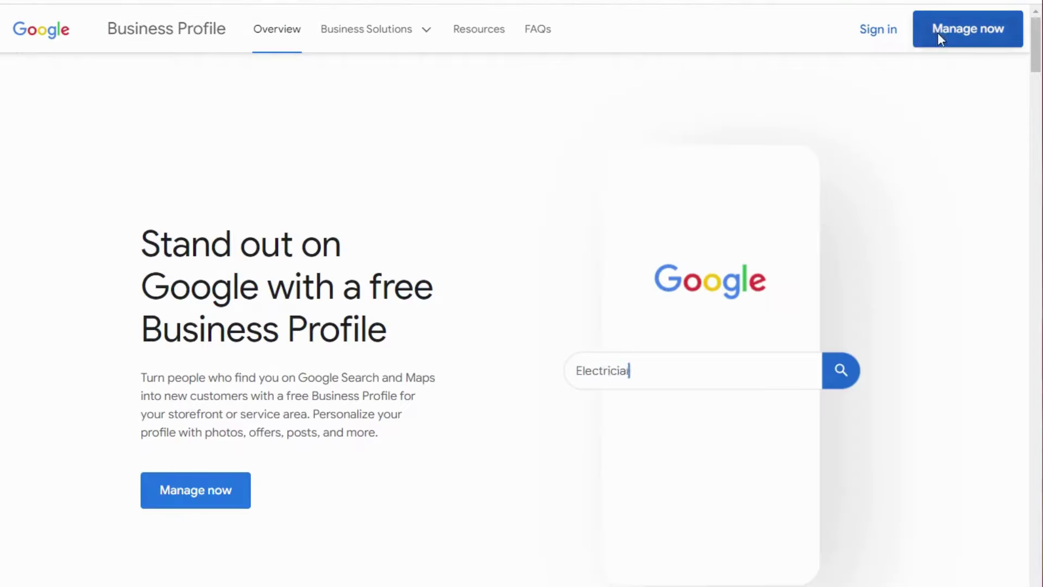
left_click(938, 34)
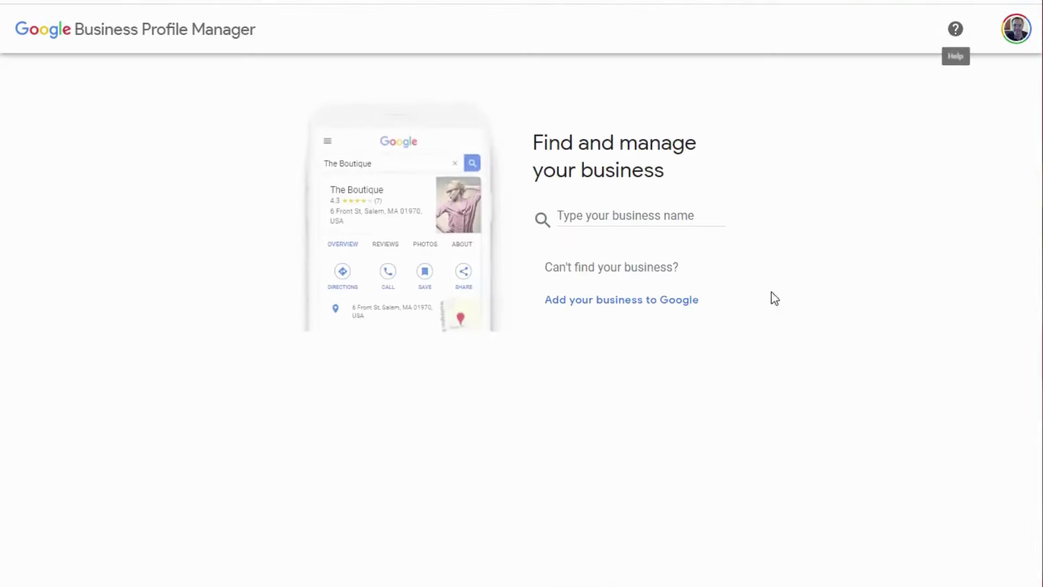
left_click(633, 214)
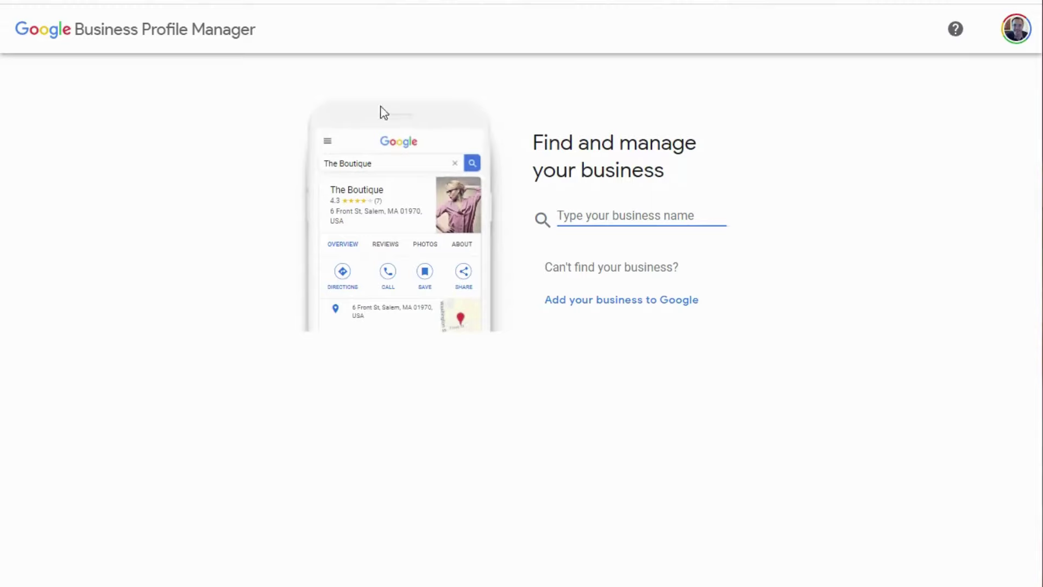